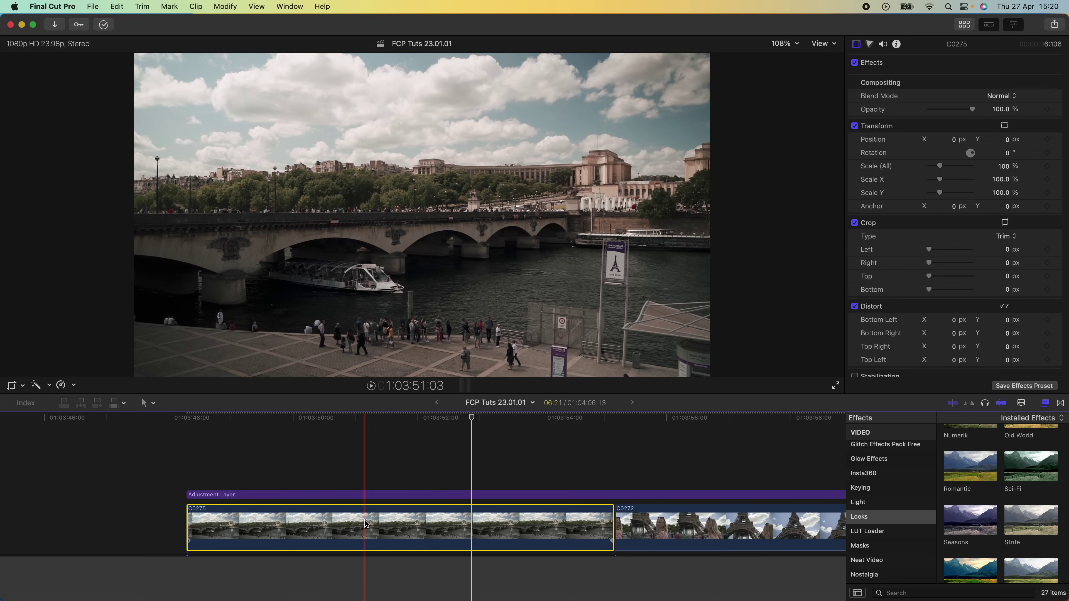
Step: Duplicate bridge clip C0275 above the storyline and set the copy's blend mode to Lighten
{"action": "left_click_drag", "start_coordinate": [368, 510], "coordinate": [370, 496]}
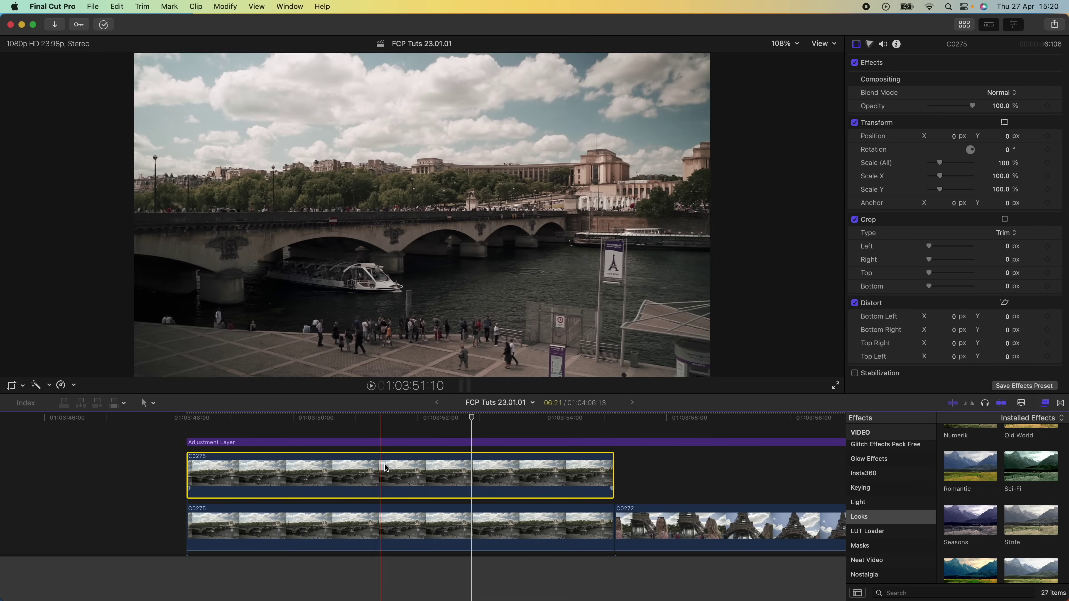
{"action": "left_click", "coordinate": [371, 418]}
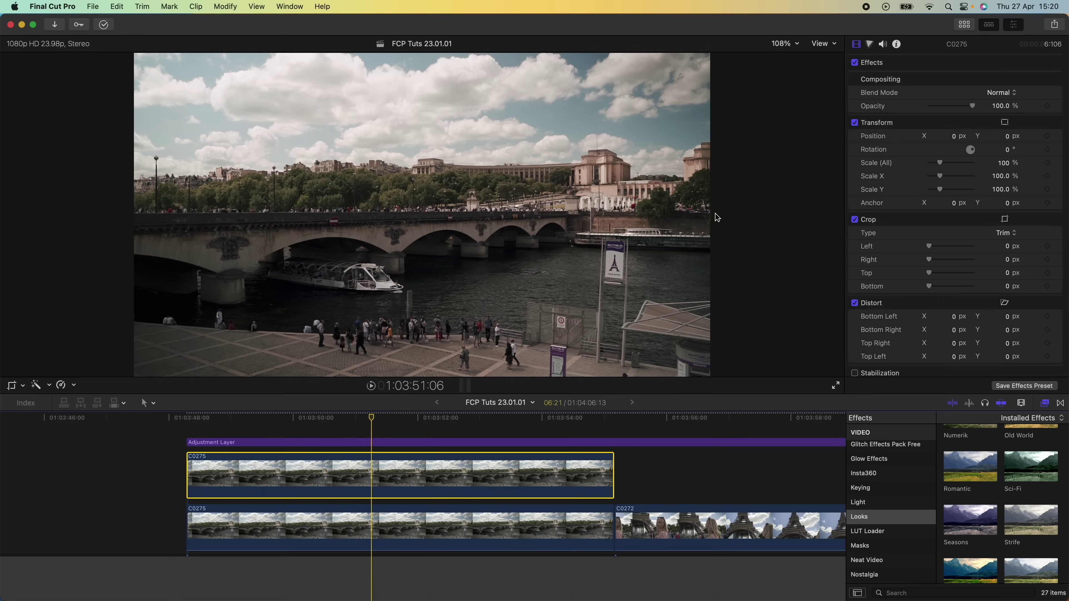
{"action": "left_click", "coordinate": [1004, 95]}
{"action": "left_click", "coordinate": [1007, 197]}
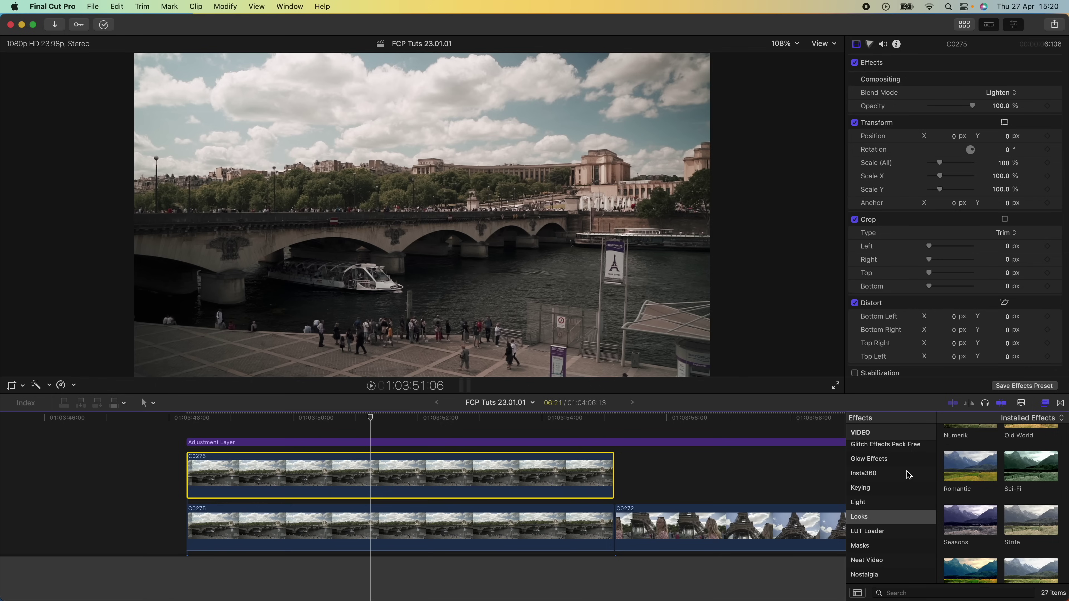
Step: Apply a Gaussian blur to the copy and set its amount to 16.43
{"action": "scroll", "coordinate": [908, 474], "scroll_direction": "up", "scroll_amount": 5}
{"action": "left_click", "coordinate": [858, 498]}
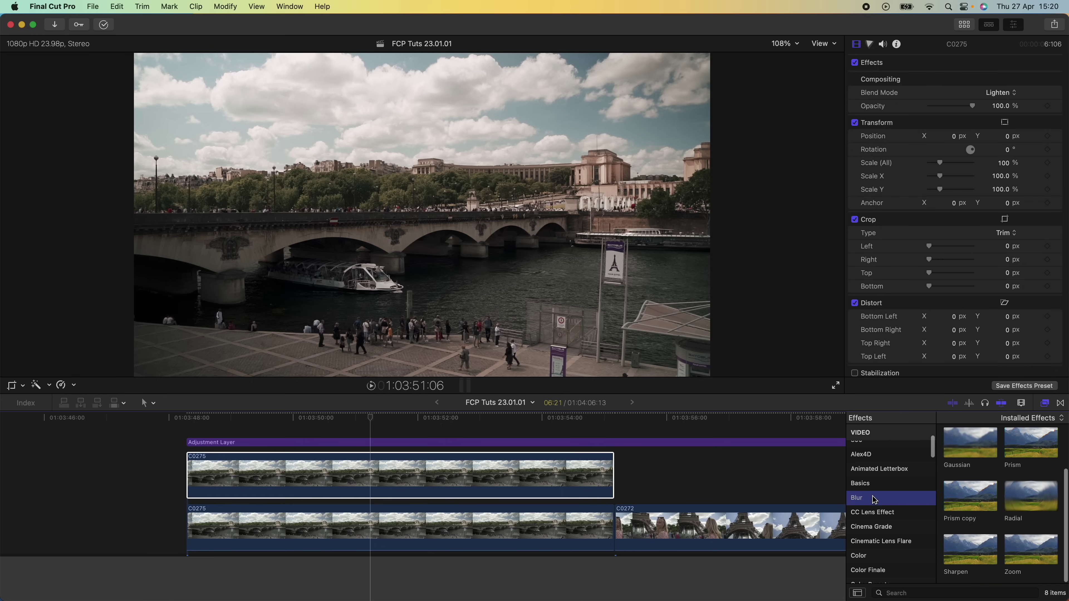
{"action": "left_click_drag", "start_coordinate": [976, 447], "coordinate": [466, 473]}
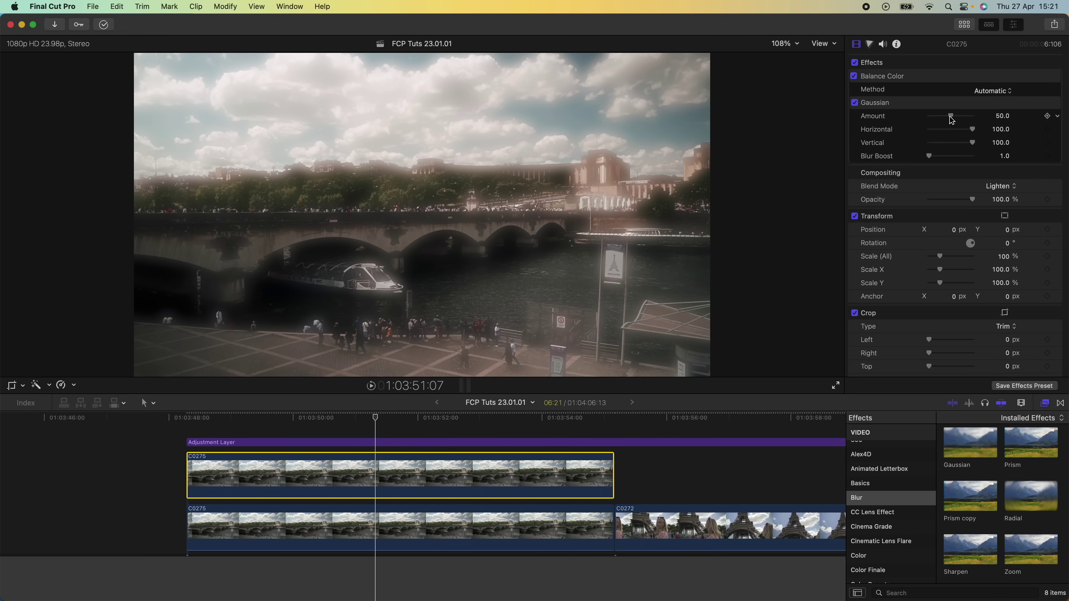
{"action": "left_click_drag", "start_coordinate": [950, 116], "coordinate": [936, 118]}
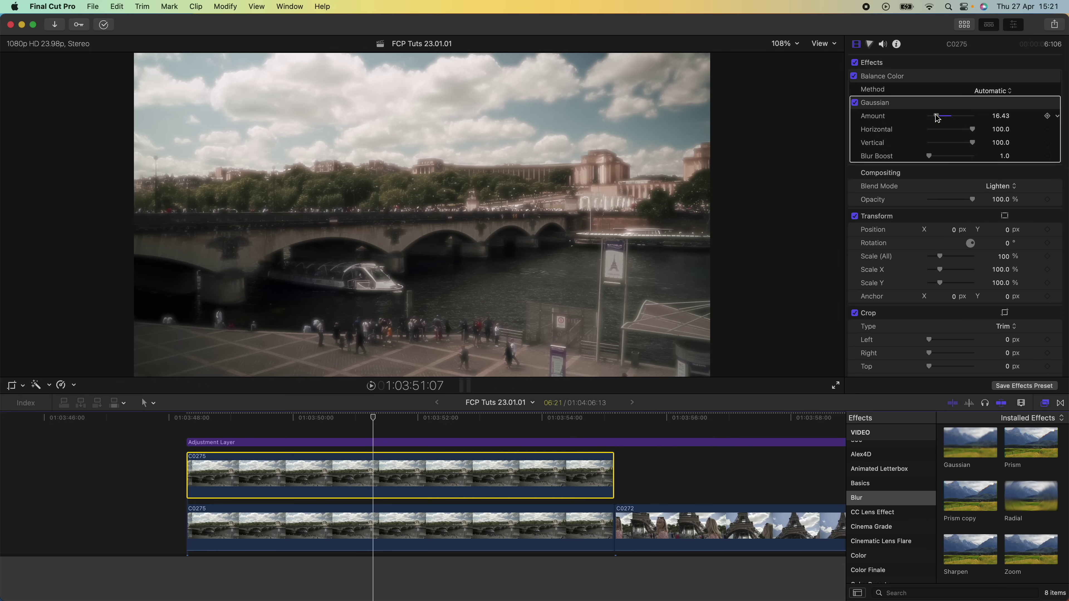
Step: On the copy's Color Board, tint the global colour red and lower global exposure to -77%
{"action": "left_click", "coordinate": [871, 46]}
{"action": "left_click", "coordinate": [879, 81]}
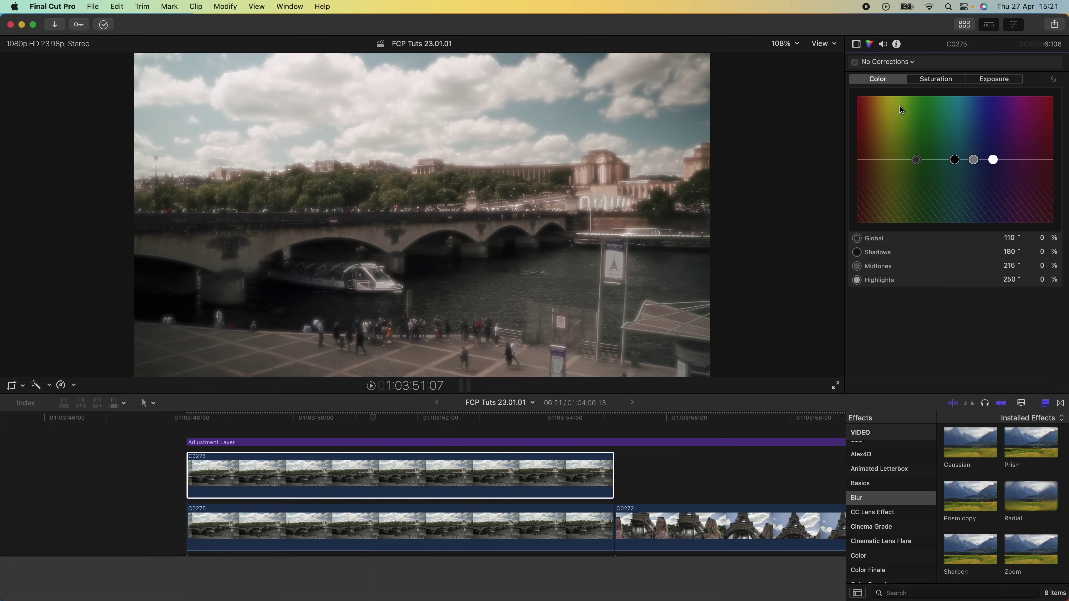
{"action": "left_click_drag", "start_coordinate": [918, 160], "coordinate": [857, 96]}
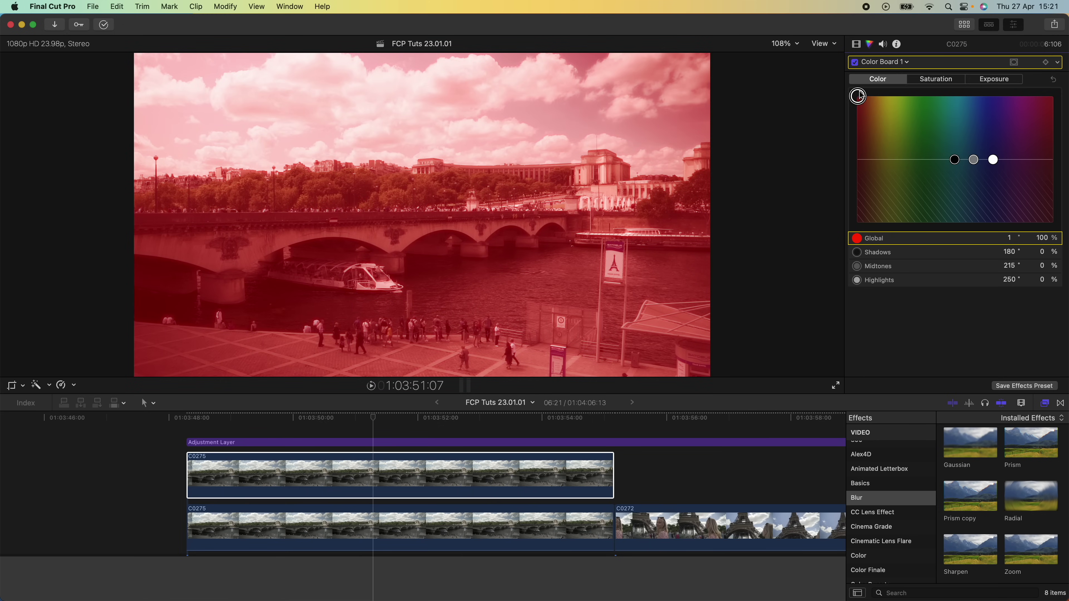
{"action": "left_click", "coordinate": [994, 79]}
{"action": "left_click_drag", "start_coordinate": [864, 160], "coordinate": [864, 207]}
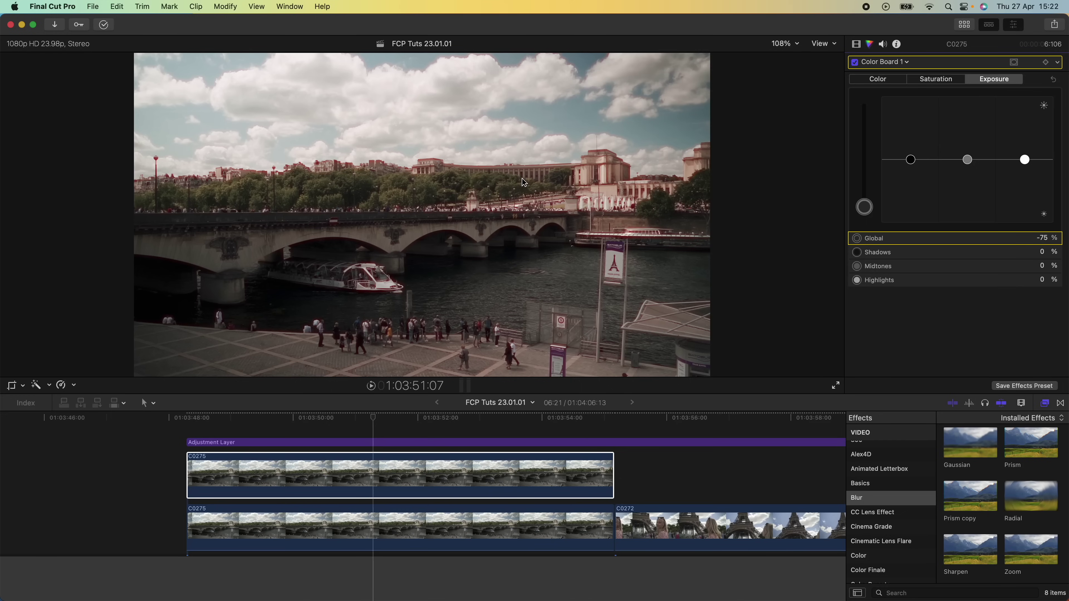
{"action": "left_click_drag", "start_coordinate": [864, 207], "coordinate": [865, 209]}
Step: Set the copy's Gaussian to 13.86 and opacity to 67.9%, then apply Halation to C0272
{"action": "left_click", "coordinate": [856, 44]}
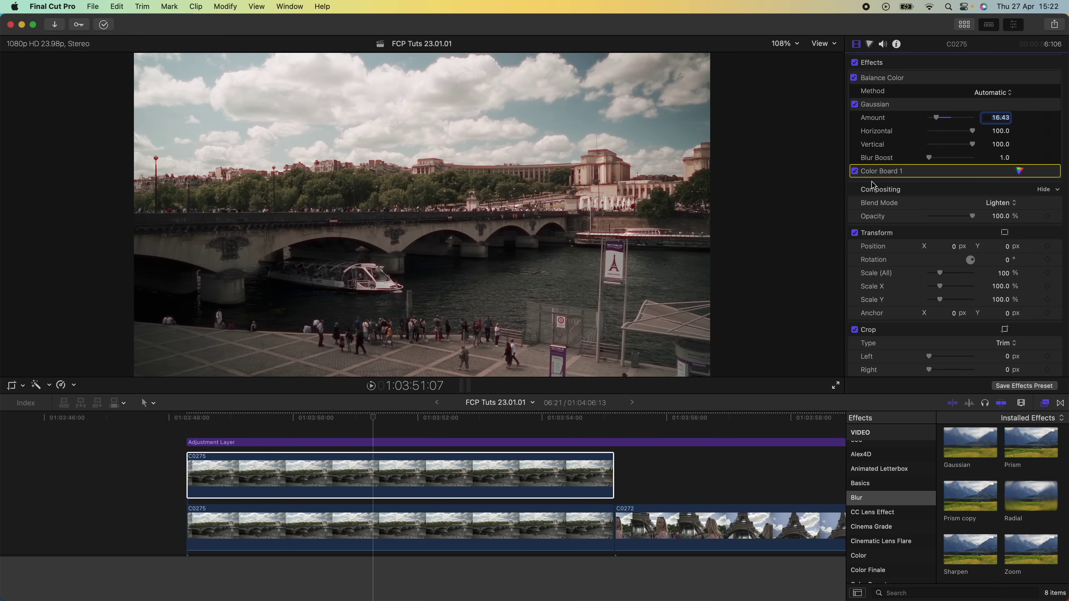
{"action": "mouse_move", "coordinate": [936, 118]}
{"action": "left_mouse_down"}
{"action": "mouse_move", "coordinate": [961, 117]}
{"action": "mouse_move", "coordinate": [935, 118]}
{"action": "mouse_move", "coordinate": [949, 117]}
{"action": "left_mouse_up"}
{"action": "left_click_drag", "start_coordinate": [949, 117], "coordinate": [934, 118]}
{"action": "mouse_move", "coordinate": [952, 218]}
{"action": "left_mouse_down"}
{"action": "mouse_move", "coordinate": [961, 217]}
{"action": "mouse_move", "coordinate": [943, 212]}
{"action": "left_mouse_up"}
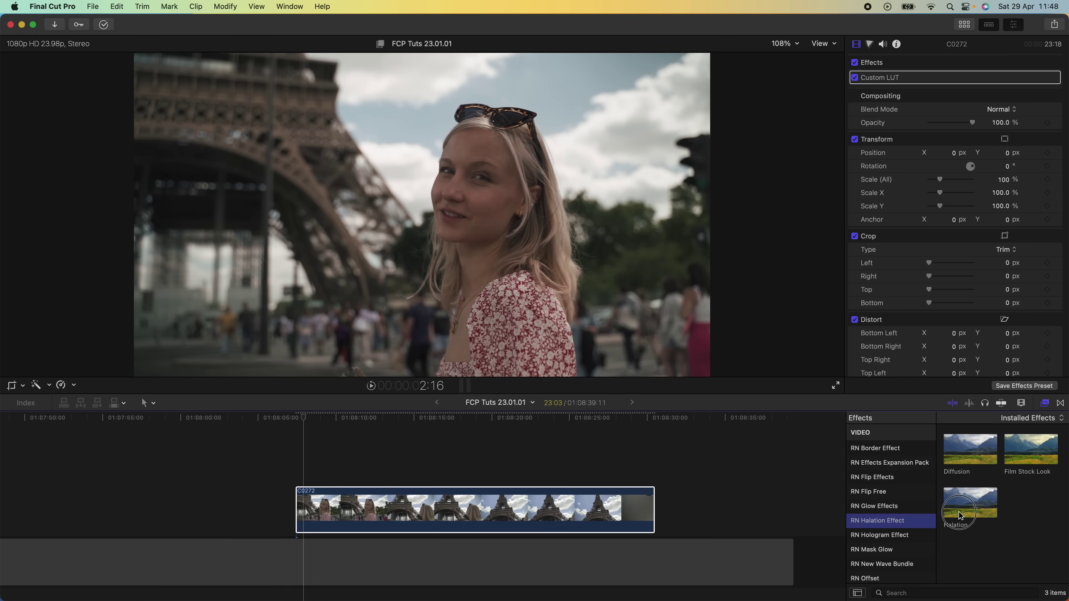
{"action": "left_click_drag", "start_coordinate": [968, 507], "coordinate": [402, 516]}
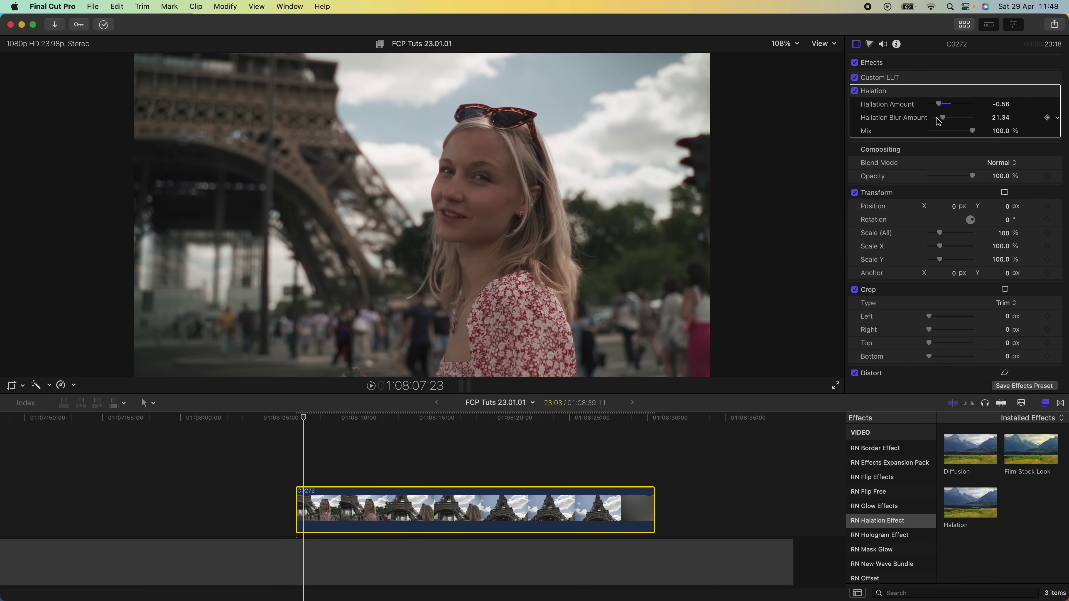
Step: Raise the Halation blur amount on clip C0272 to 84.92
{"action": "mouse_move", "coordinate": [941, 119]}
{"action": "left_mouse_down"}
{"action": "mouse_move", "coordinate": [983, 120]}
{"action": "mouse_move", "coordinate": [943, 120]}
{"action": "mouse_move", "coordinate": [972, 124]}
{"action": "mouse_move", "coordinate": [943, 134]}
{"action": "left_mouse_up"}
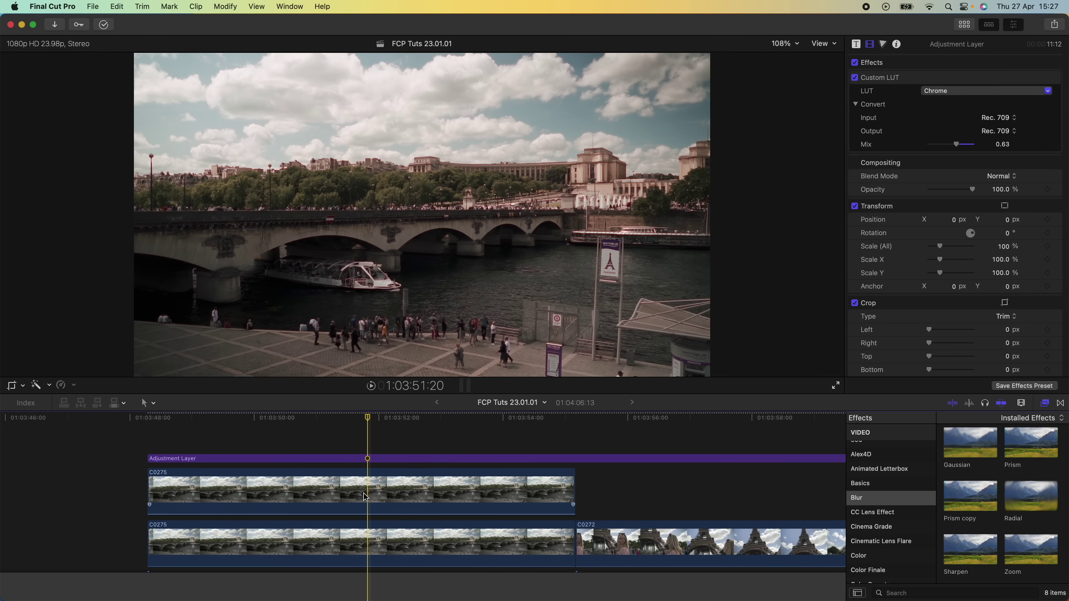
Step: Duplicate the blurred copy up a layer, remove its Color Board, set Gaussian 63.78 and opacity 18.47%
{"action": "left_click_drag", "start_coordinate": [370, 496], "coordinate": [370, 467]}
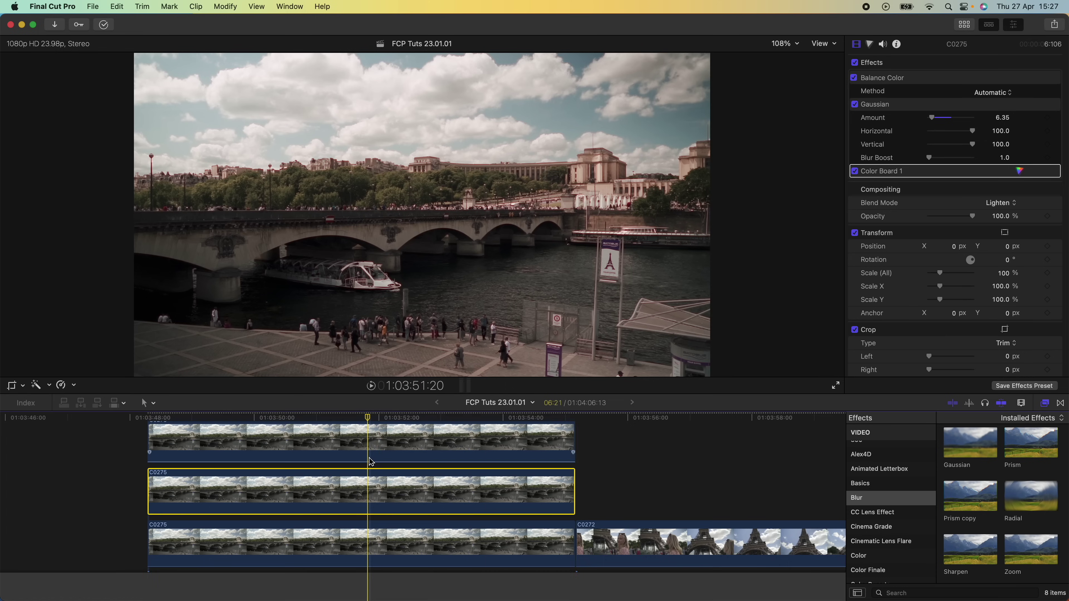
{"action": "left_click", "coordinate": [884, 174]}
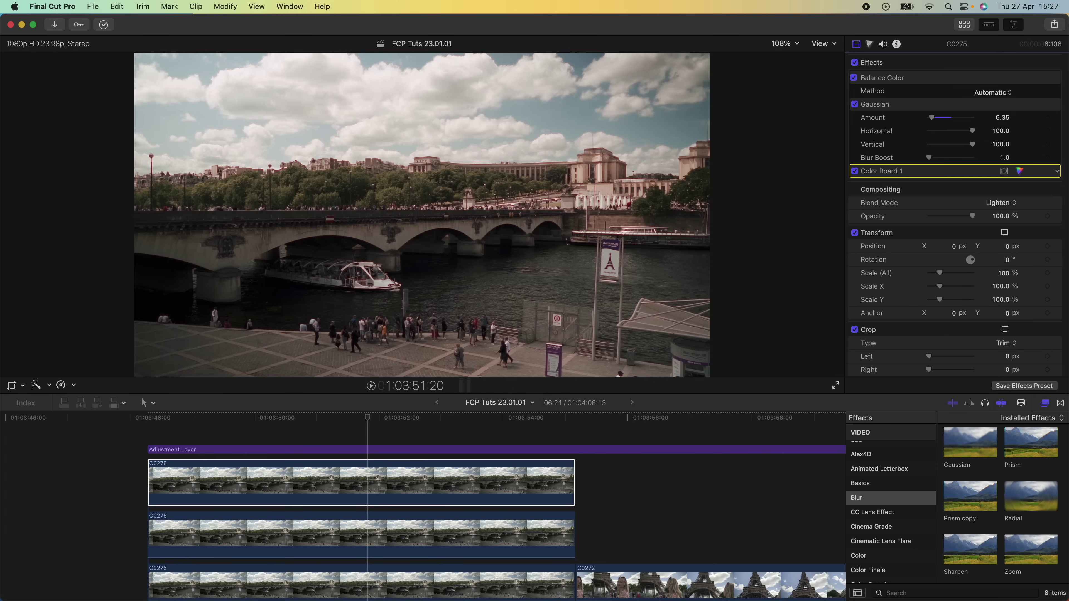
{"action": "key", "text": "Delete"}
{"action": "left_click_drag", "start_coordinate": [933, 121], "coordinate": [943, 120]}
{"action": "left_click_drag", "start_coordinate": [972, 203], "coordinate": [933, 205]}
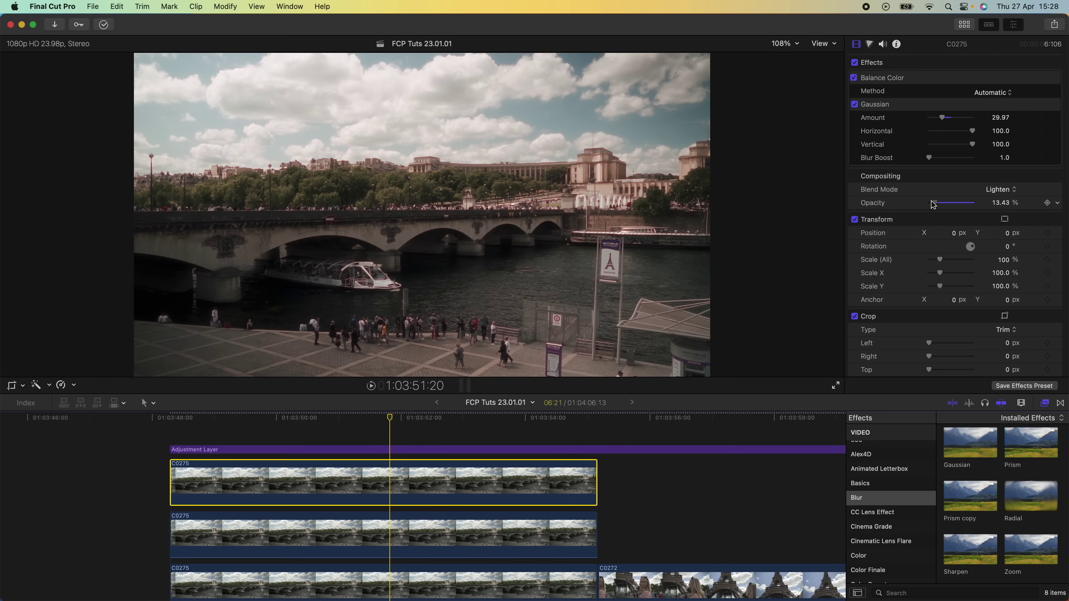
Step: Set the new copy's Color Board shadows to -42% and highlights to 72%, then disable it to compare
{"action": "left_click", "coordinate": [870, 45]}
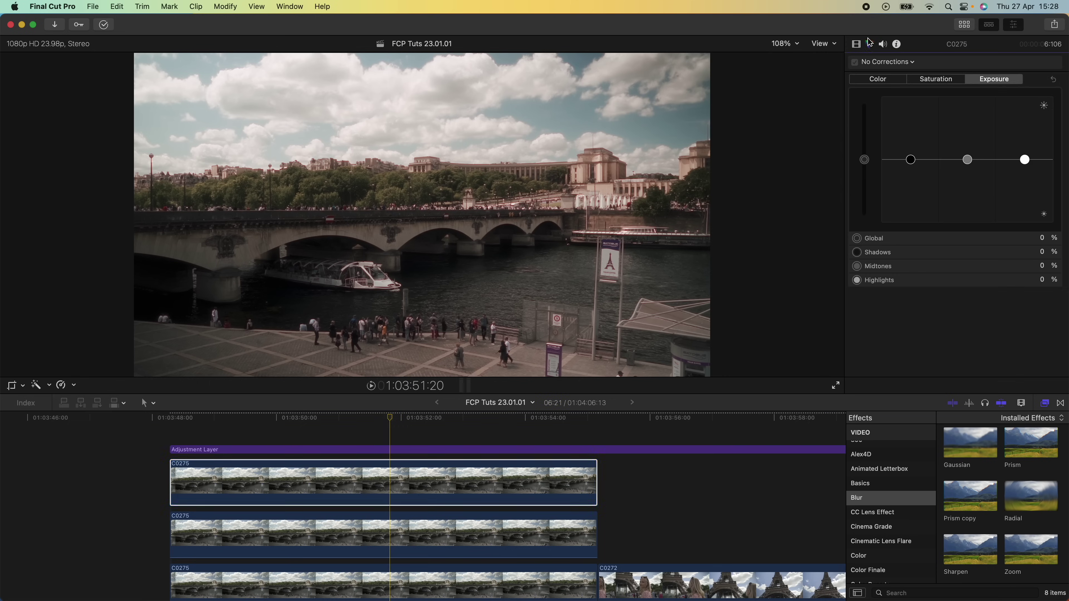
{"action": "left_click_drag", "start_coordinate": [910, 160], "coordinate": [911, 186]}
{"action": "left_click_drag", "start_coordinate": [1025, 159], "coordinate": [1024, 127]}
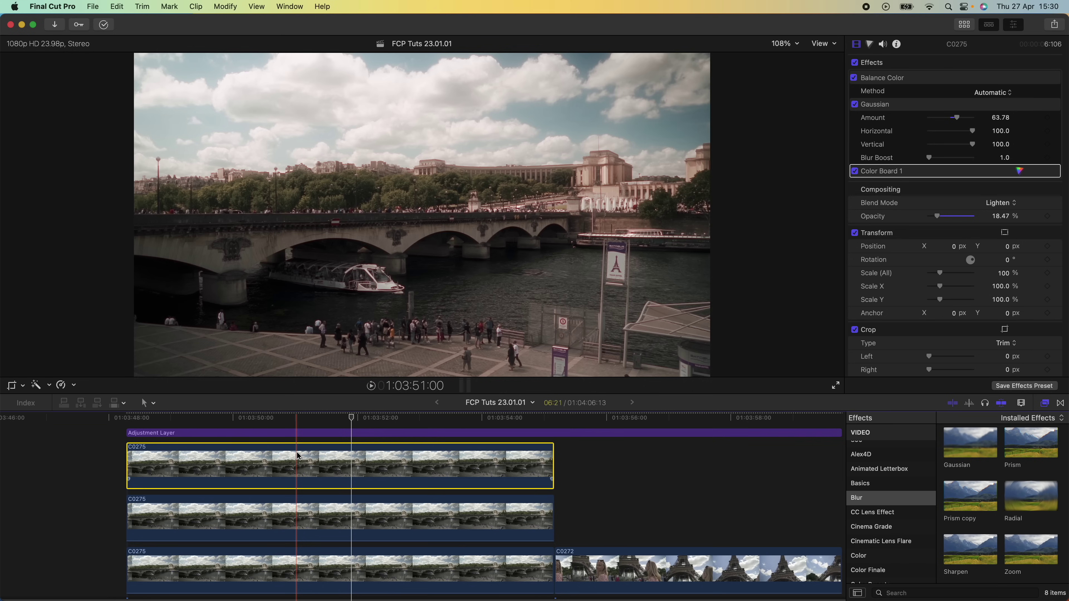
{"action": "key", "text": "v"}
{"action": "key", "text": "v"}
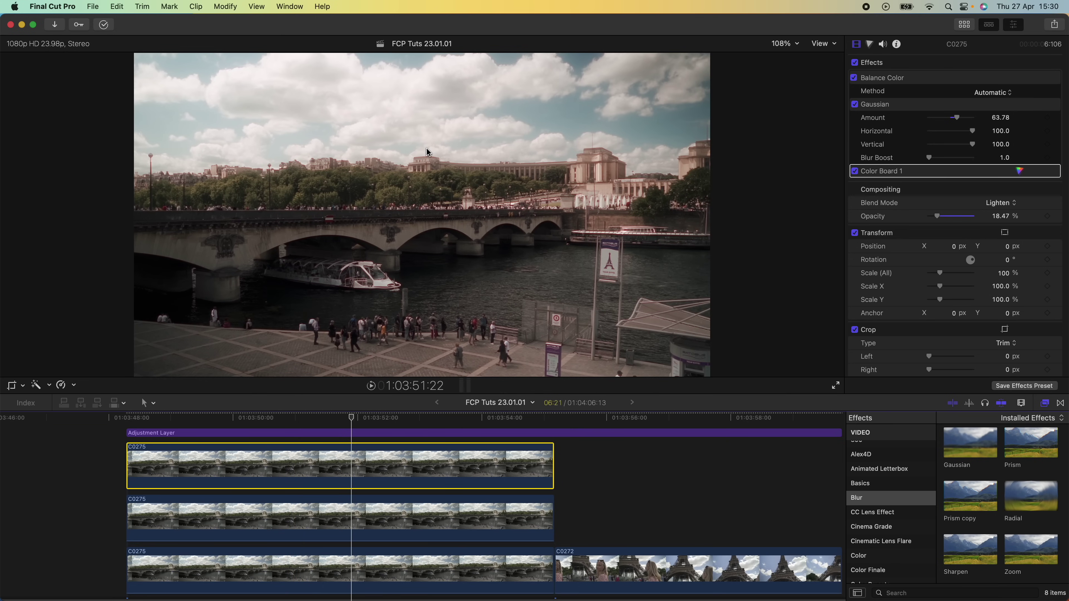
Step: Re-enable the top glow layer and select the Adjustment Layer
{"action": "key", "text": "v"}
{"action": "key", "text": "v"}
{"action": "left_click", "coordinate": [352, 453]}
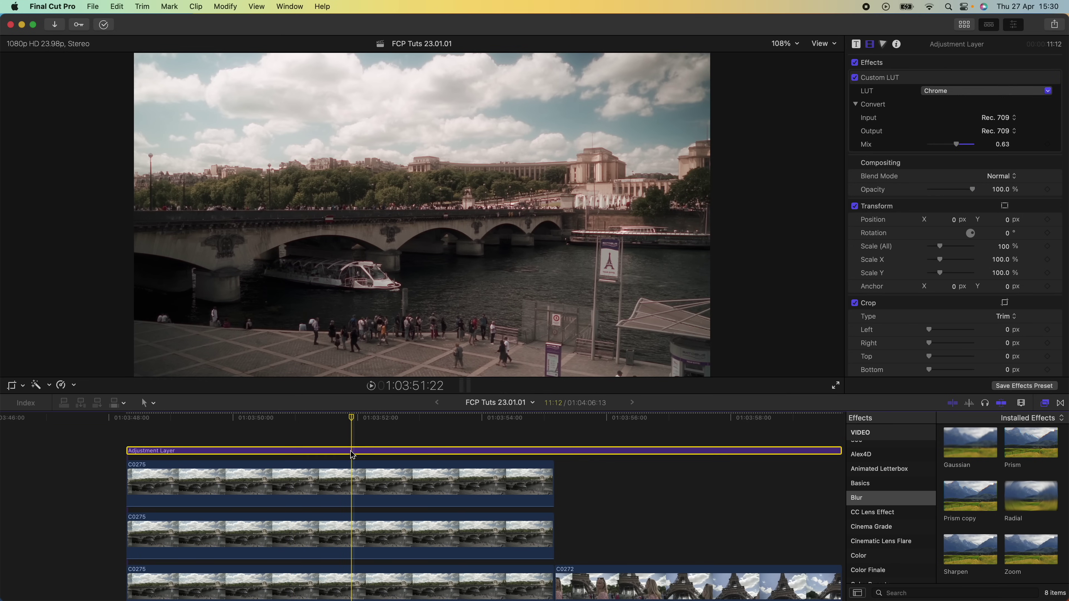
{"action": "scroll", "coordinate": [353, 451], "scroll_direction": "up", "scroll_amount": 1}
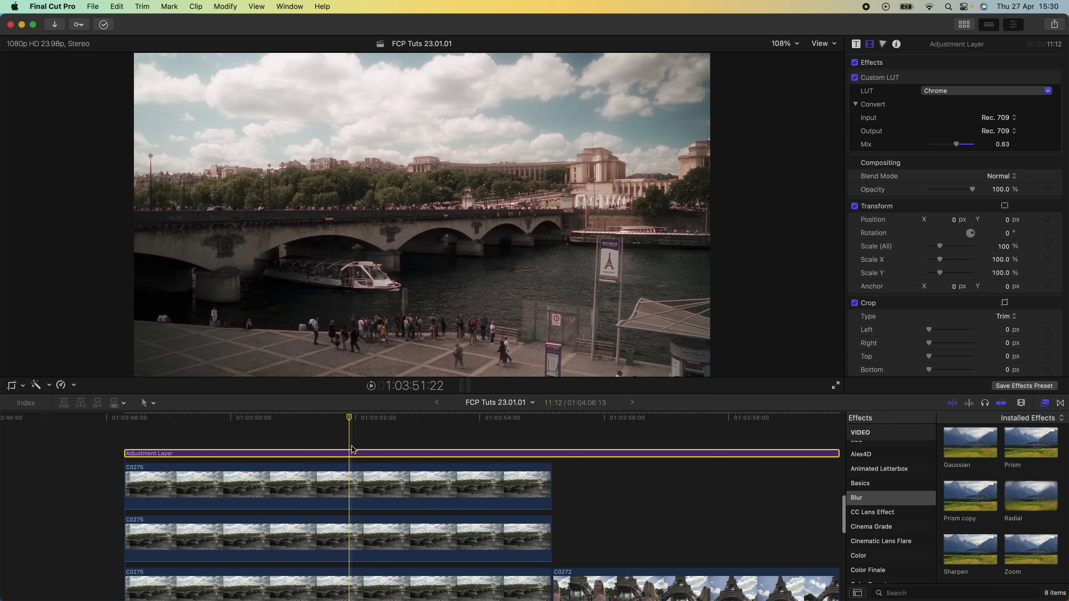
{"action": "scroll", "coordinate": [353, 449], "scroll_direction": "down", "scroll_amount": 2}
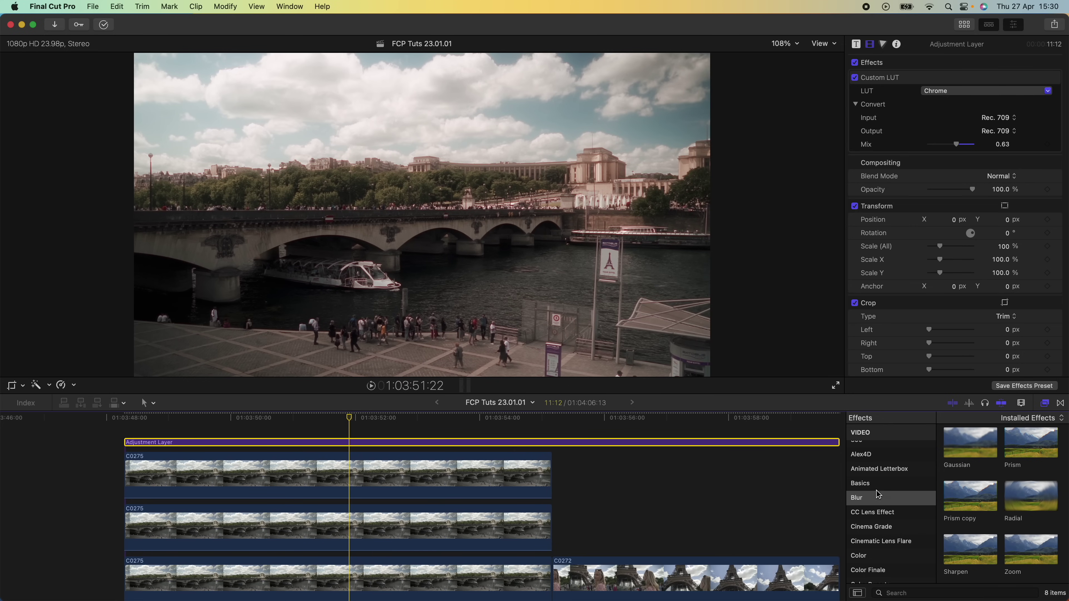
{"action": "scroll", "coordinate": [878, 494], "scroll_direction": "down", "scroll_amount": 2}
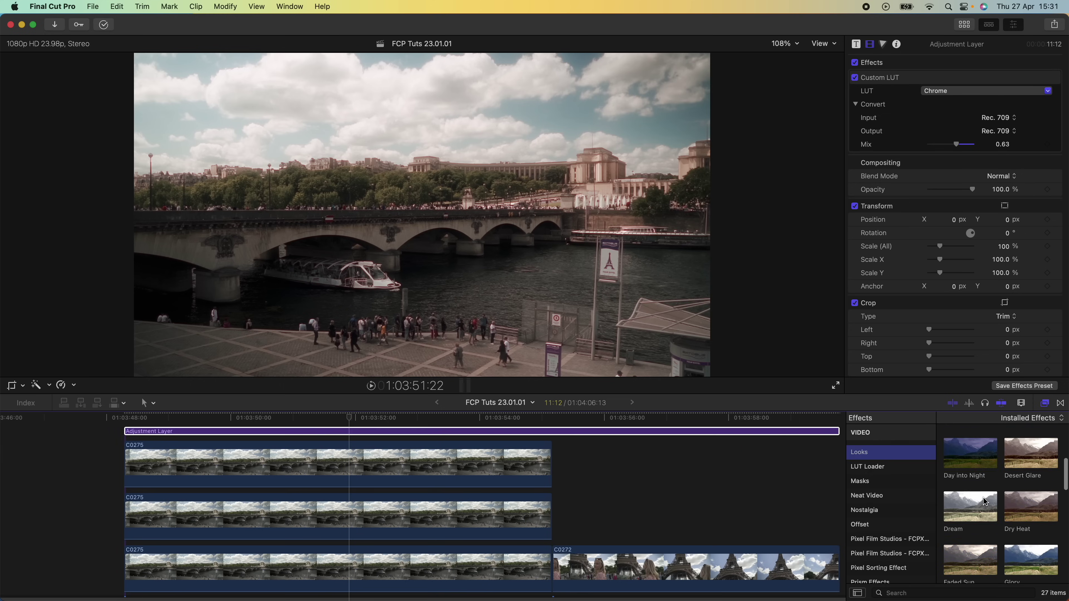
{"action": "scroll", "coordinate": [967, 489], "scroll_direction": "down", "scroll_amount": 10}
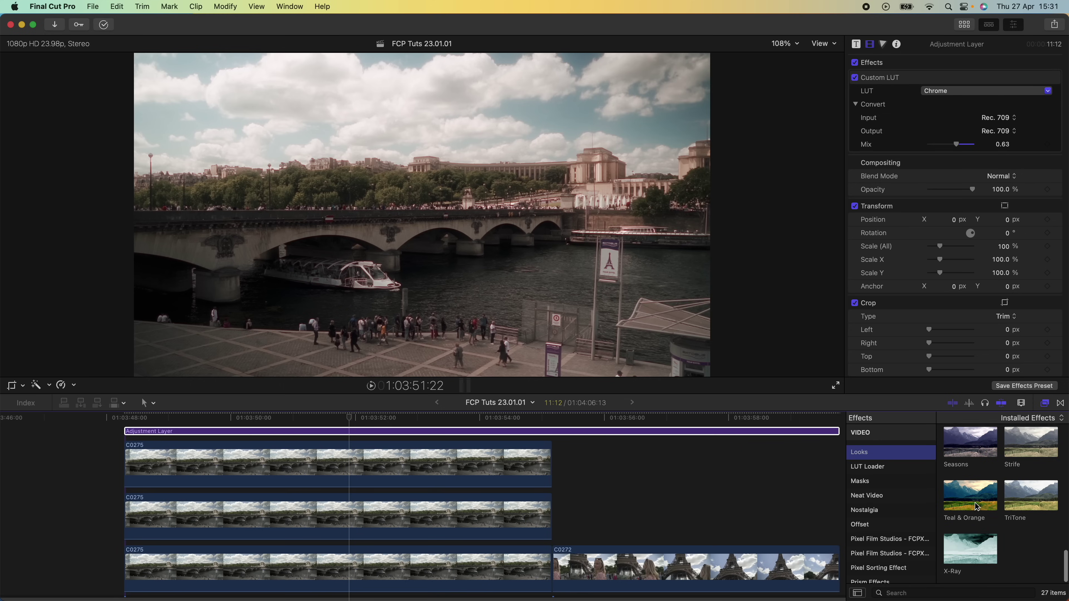
Step: Apply Teal & Orange with amount 19.46, protect highlights 35.63 and protect skin 8.57
{"action": "left_click_drag", "start_coordinate": [970, 504], "coordinate": [453, 433]}
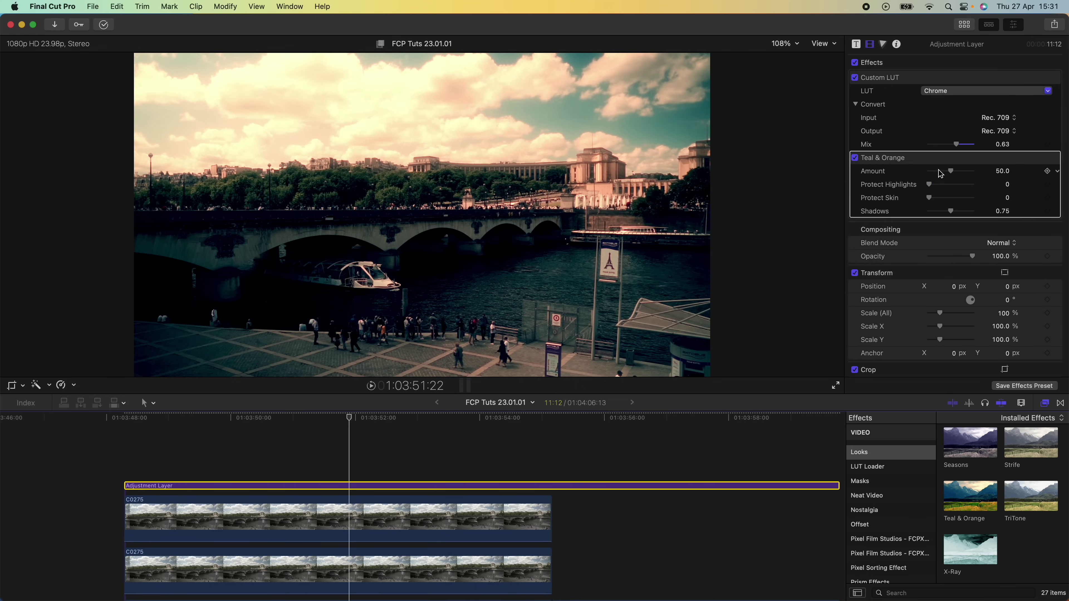
{"action": "mouse_move", "coordinate": [944, 173]}
{"action": "left_mouse_down"}
{"action": "mouse_move", "coordinate": [929, 171]}
{"action": "mouse_move", "coordinate": [942, 186]}
{"action": "left_mouse_up"}
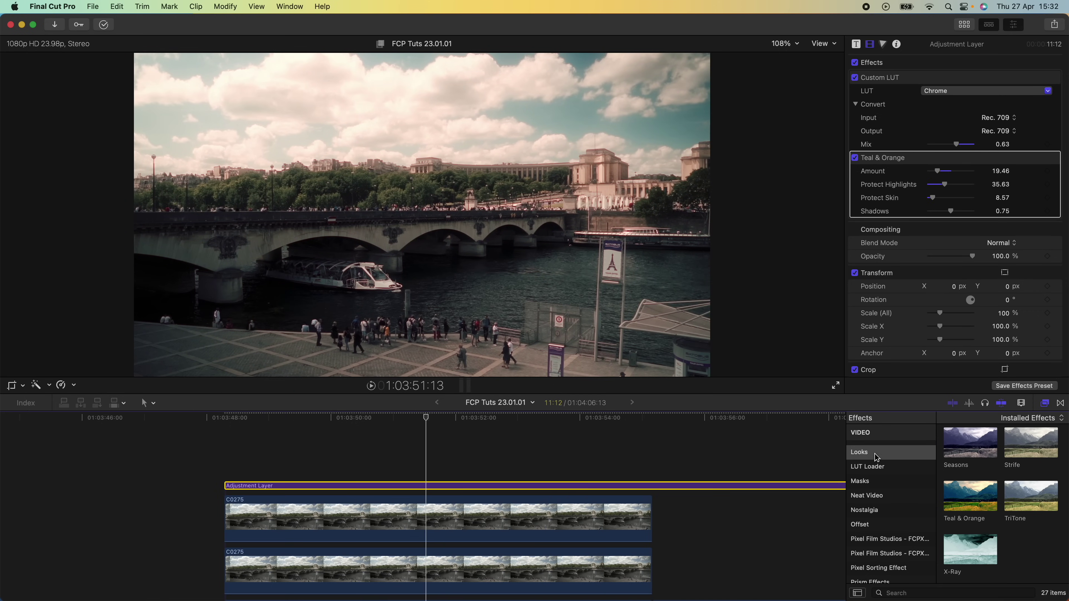
{"action": "scroll", "coordinate": [875, 489], "scroll_direction": "down", "scroll_amount": 3}
Step: Add Aged Film to the Adjustment Layer at amount 36.52, color adjust 0.27, dust 74, and play it back
{"action": "scroll", "coordinate": [905, 479], "scroll_direction": "down", "scroll_amount": 10}
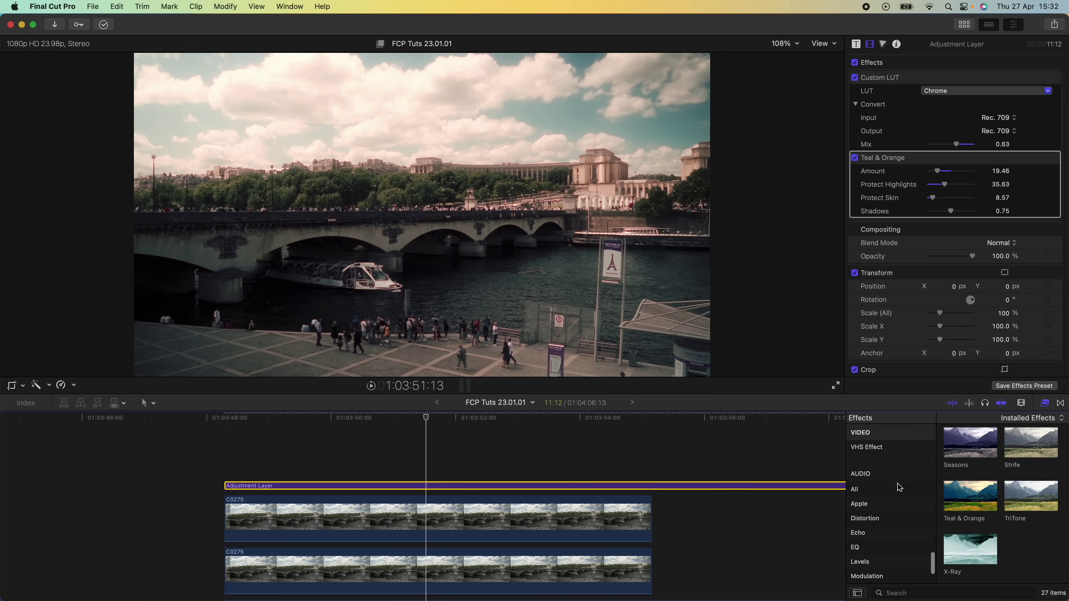
{"action": "left_click", "coordinate": [880, 505]}
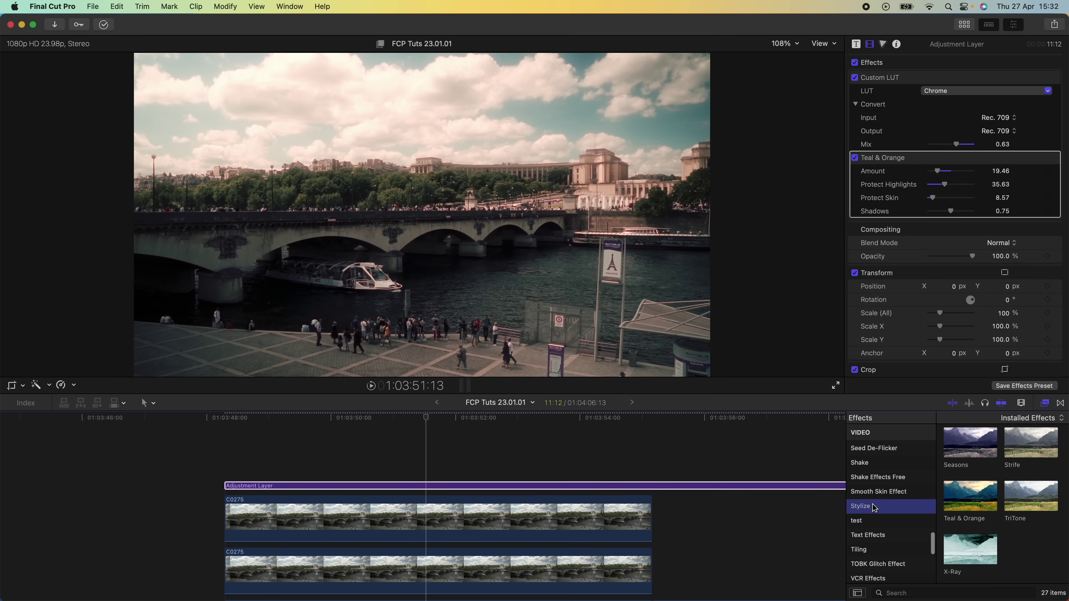
{"action": "left_click_drag", "start_coordinate": [1031, 452], "coordinate": [426, 489]}
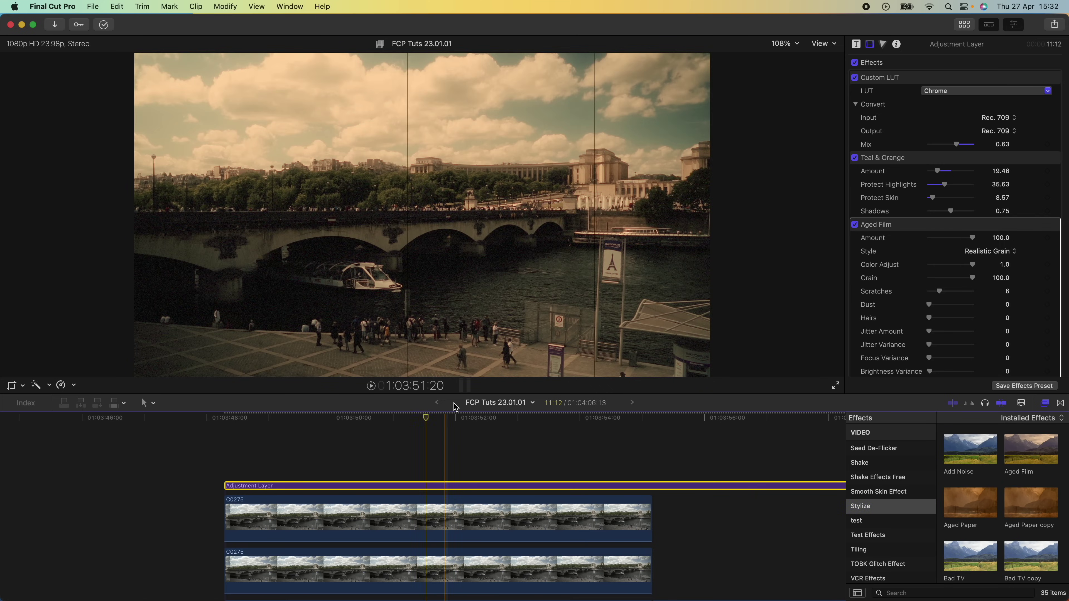
{"action": "scroll", "coordinate": [876, 219], "scroll_direction": "down", "scroll_amount": 1}
{"action": "left_click", "coordinate": [937, 223]}
{"action": "left_click_drag", "start_coordinate": [937, 223], "coordinate": [960, 290]}
{"action": "left_click", "coordinate": [938, 219]}
{"action": "key", "text": "shift+slash"}
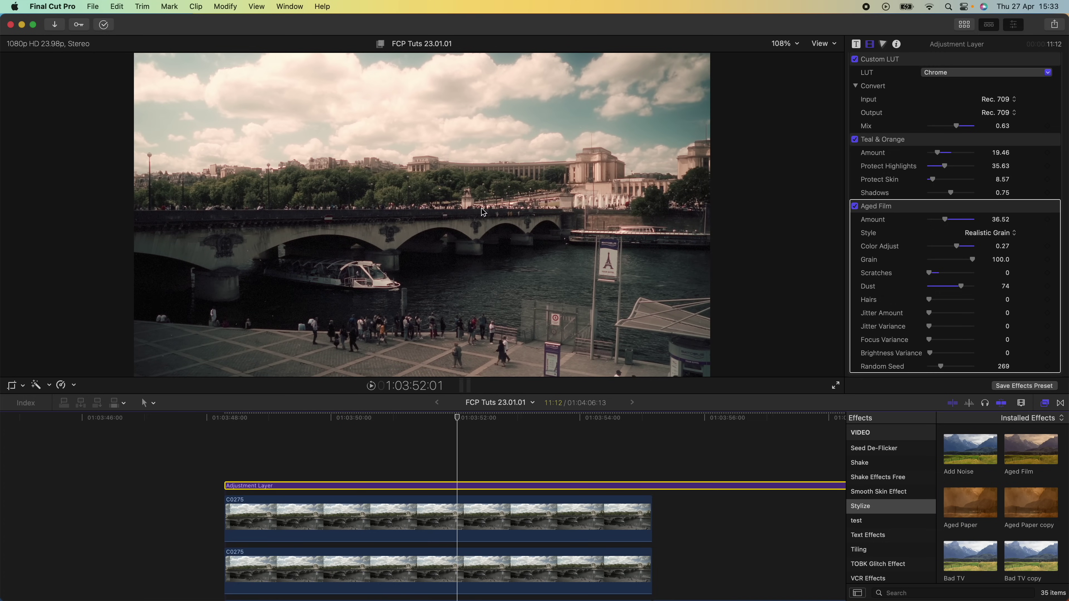
Step: Move the playhead to 01:03:50:21 and move clip C0272 up into the top lane
{"action": "left_click", "coordinate": [384, 485]}
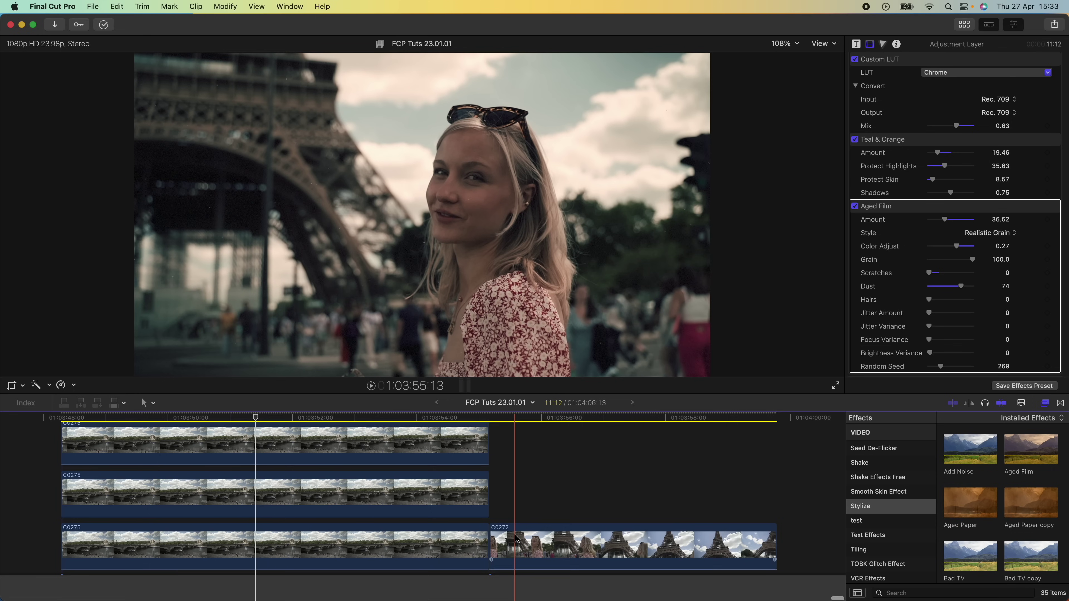
{"action": "left_click", "coordinate": [519, 527]}
{"action": "left_click_drag", "start_coordinate": [519, 528], "coordinate": [528, 447]}
Step: Copy clip C0275 and open Paste Attributes for the middle-lane C0272 clip
{"action": "left_click", "coordinate": [432, 507]}
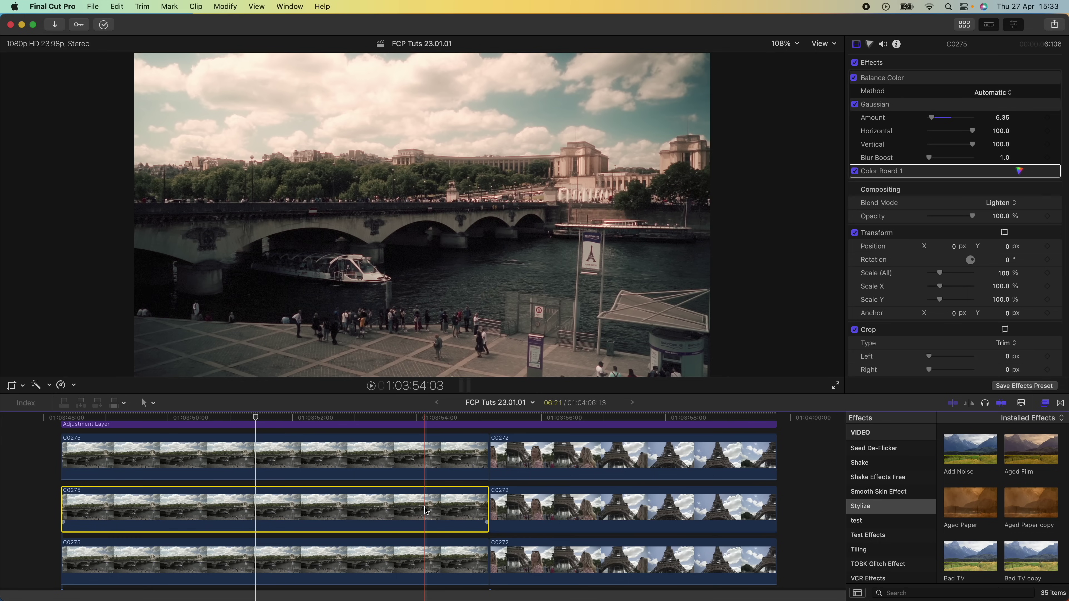
{"action": "left_click", "coordinate": [556, 509]}
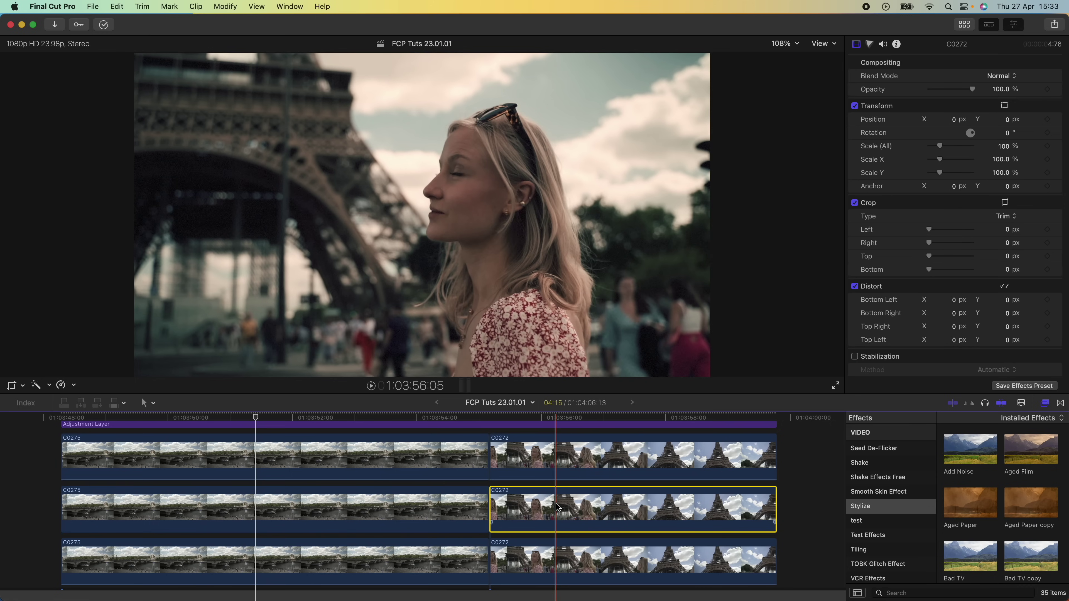
{"action": "key", "text": "super+shift+v"}
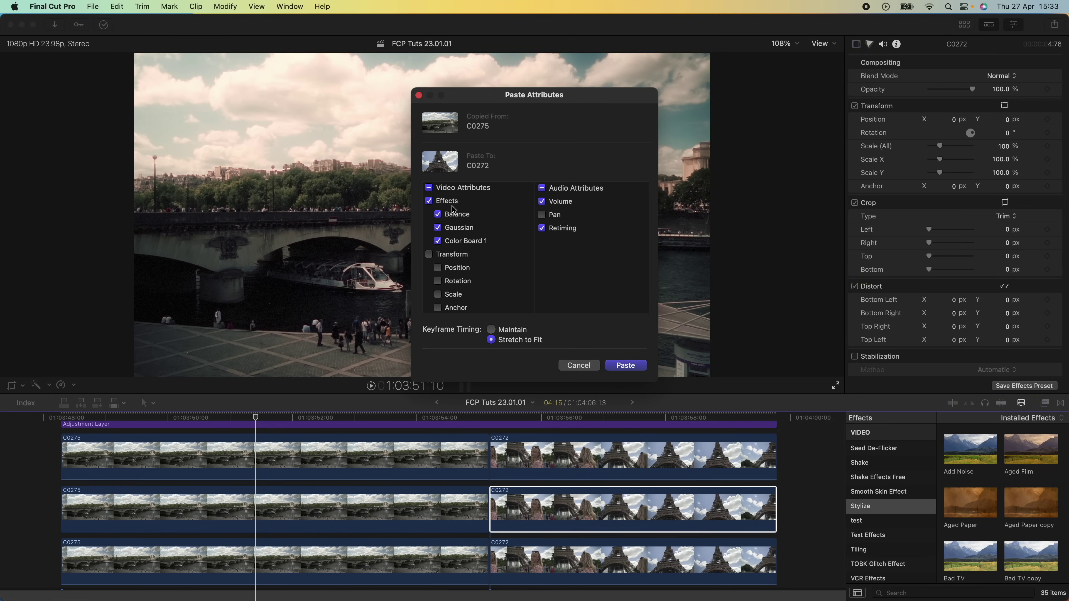
{"action": "scroll", "coordinate": [452, 209], "scroll_direction": "down", "scroll_amount": 5}
{"action": "scroll", "coordinate": [490, 248], "scroll_direction": "up", "scroll_amount": 5}
Step: Paste C0275's Balance, Gaussian and Color Board 1 attributes onto both upper C0272 clips
{"action": "left_click", "coordinate": [626, 364]}
{"action": "left_click", "coordinate": [461, 453]}
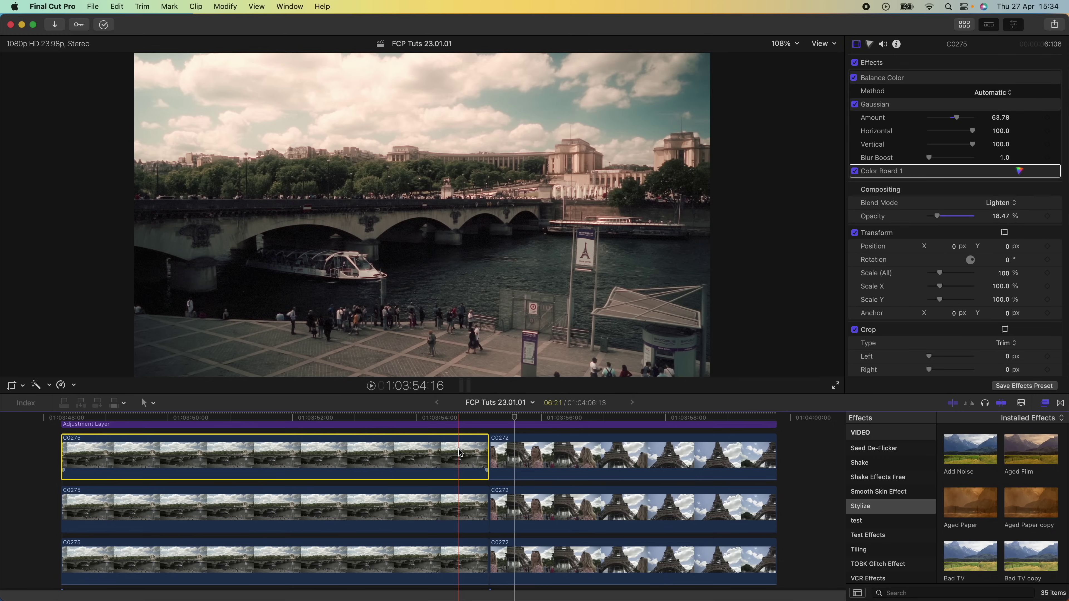
{"action": "left_click", "coordinate": [547, 455]}
{"action": "key", "text": "super+shift+v"}
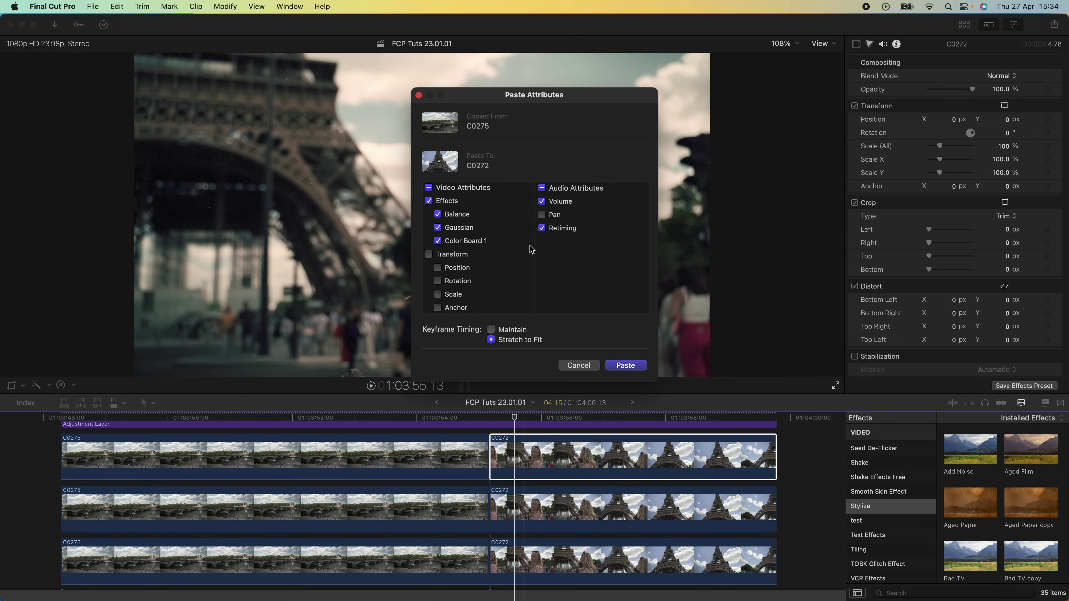
{"action": "left_click", "coordinate": [620, 365]}
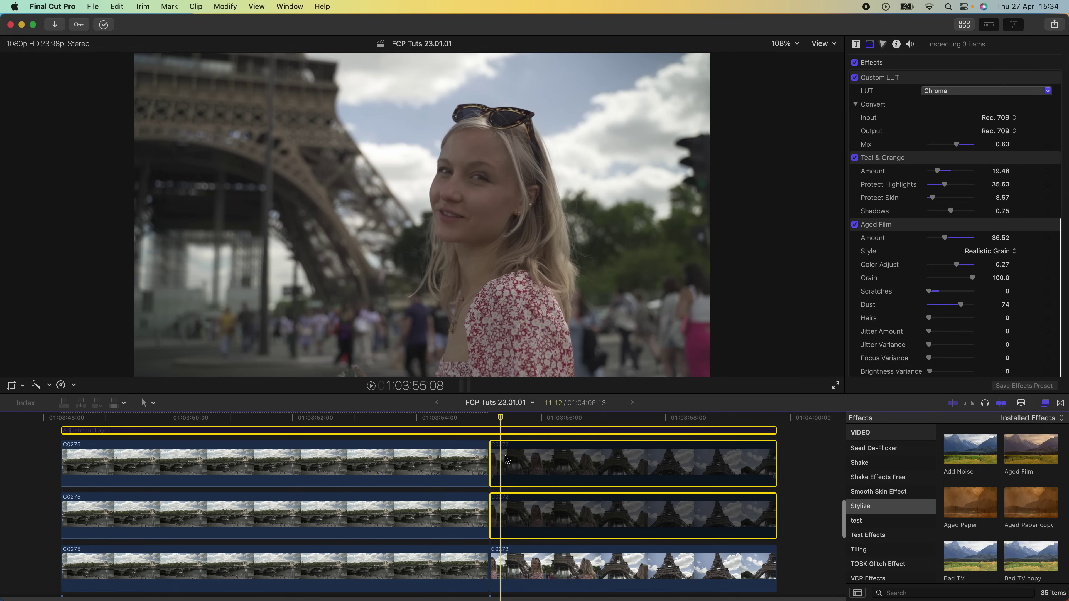
Step: Zoom into the preview on the woman's face and toggle the layers off and on to compare
{"action": "left_click", "coordinate": [426, 203]}
{"action": "key", "text": "super+equal"}
{"action": "key", "text": "super+equal"}
{"action": "key", "text": "v"}
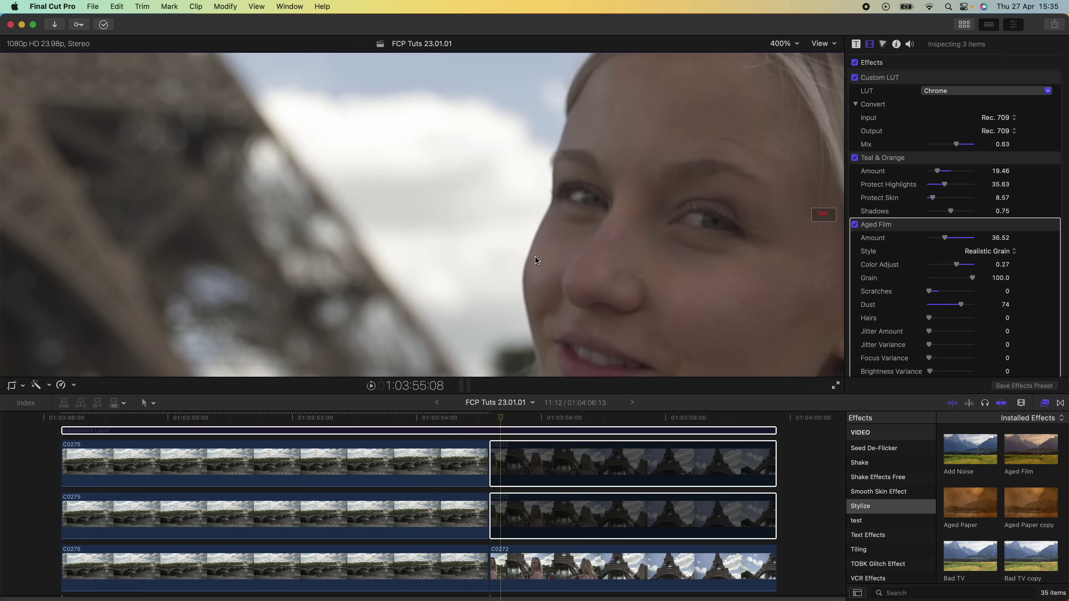
{"action": "key", "text": "v"}
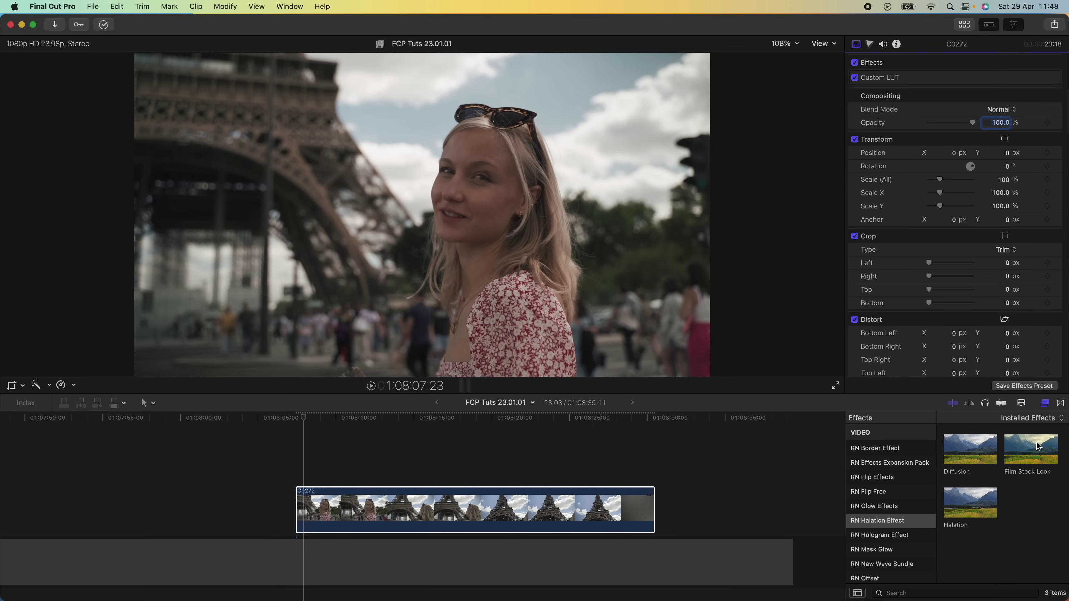
Step: Apply Film Stock Look to the lone C0272 with halation blur 38.04 and color wheels mix 24.23%
{"action": "left_click_drag", "start_coordinate": [1038, 447], "coordinate": [411, 506]}
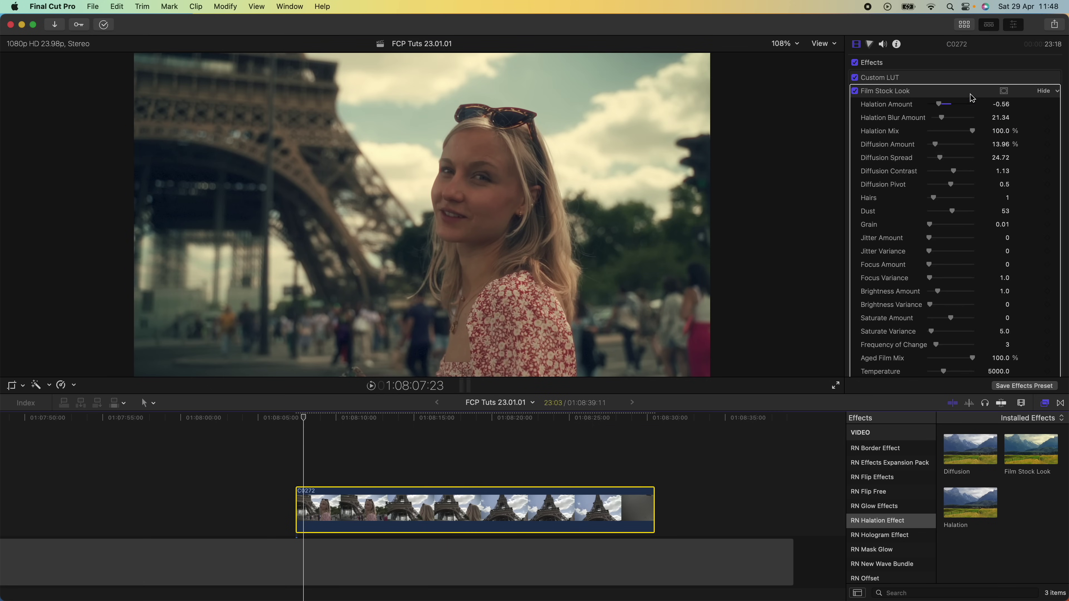
{"action": "scroll", "coordinate": [963, 93], "scroll_direction": "down", "scroll_amount": 2}
{"action": "left_click_drag", "start_coordinate": [942, 78], "coordinate": [952, 80]}
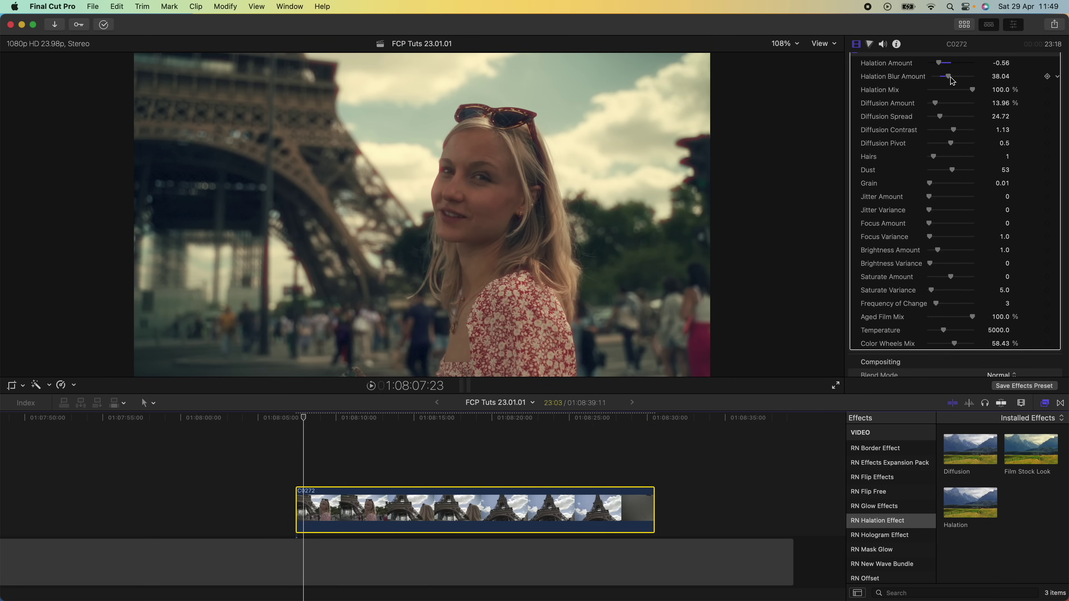
{"action": "scroll", "coordinate": [951, 80], "scroll_direction": "down", "scroll_amount": 3}
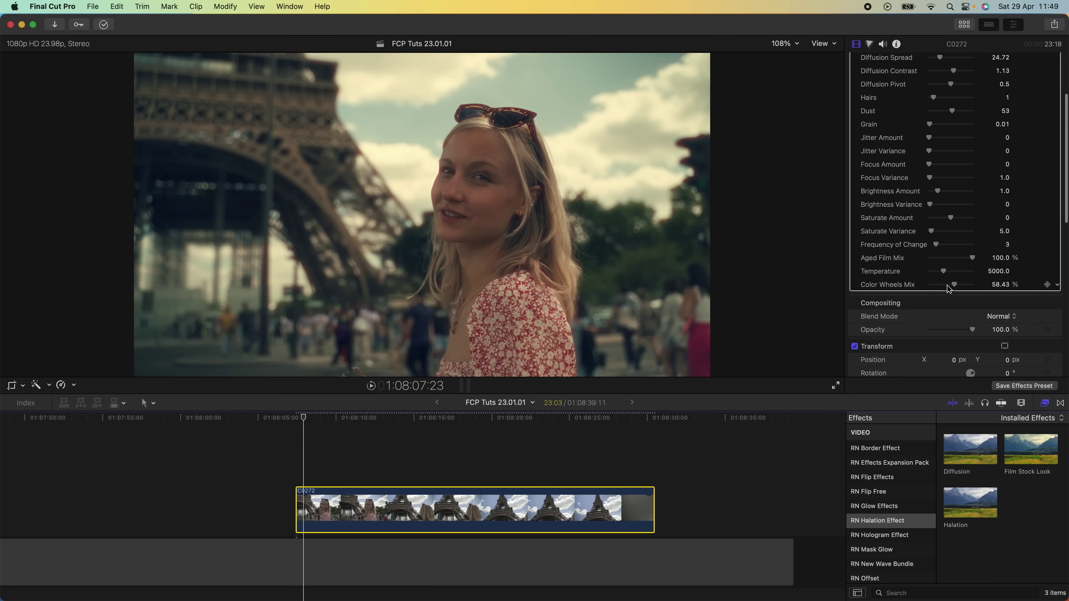
{"action": "mouse_move", "coordinate": [936, 288]}
{"action": "left_mouse_down"}
{"action": "mouse_move", "coordinate": [980, 291]}
{"action": "mouse_move", "coordinate": [942, 284]}
{"action": "left_mouse_up"}
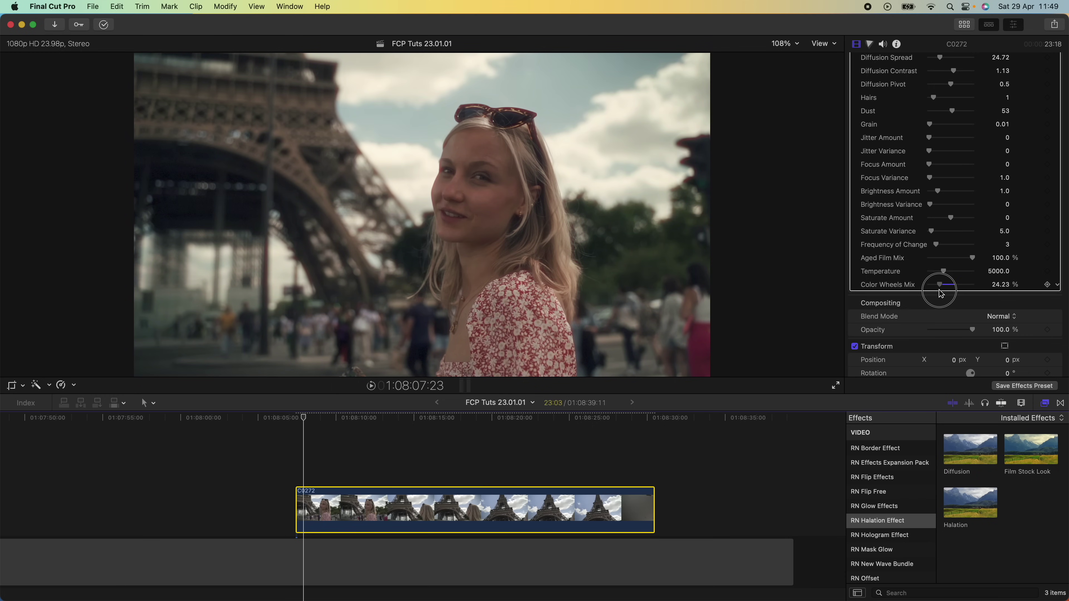